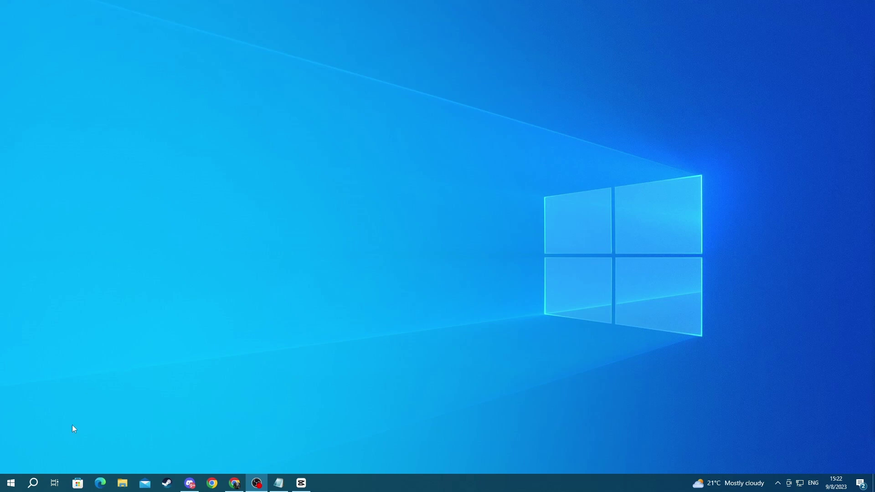
- Check the Gaming Services process in Task Manager without ending it, then close Task Manager
click(33, 484)
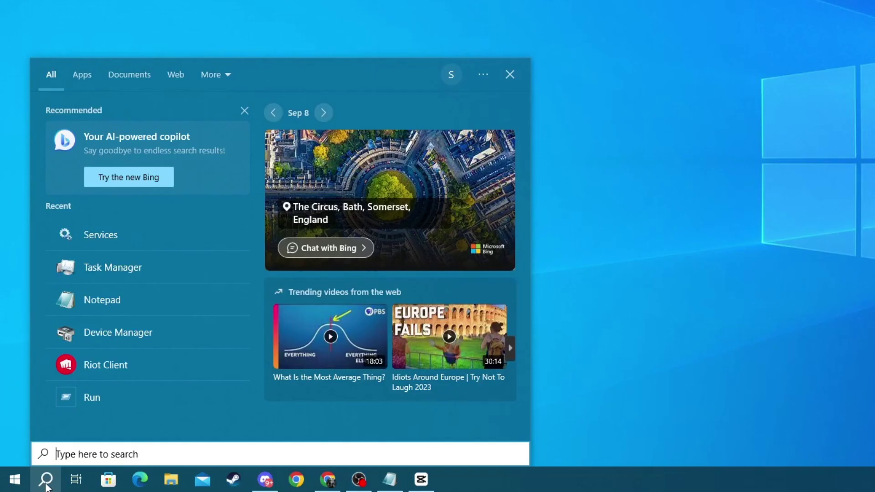
text(task manage)
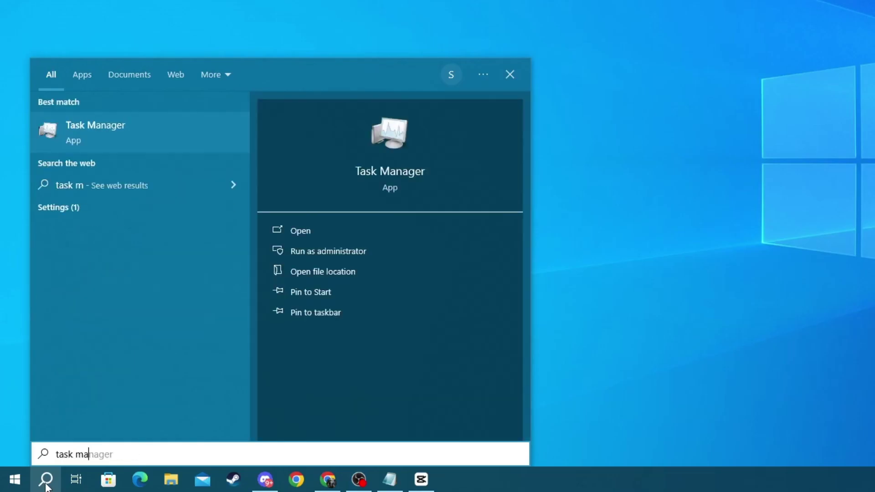
text(r)
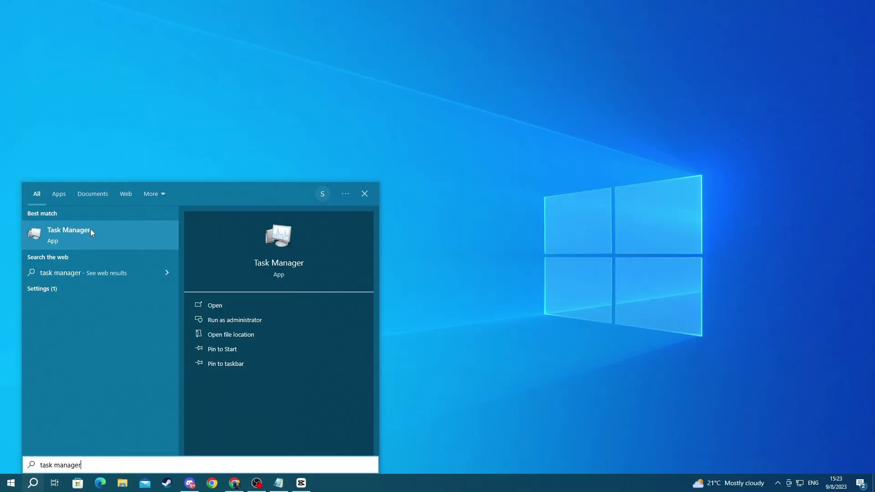
click(125, 127)
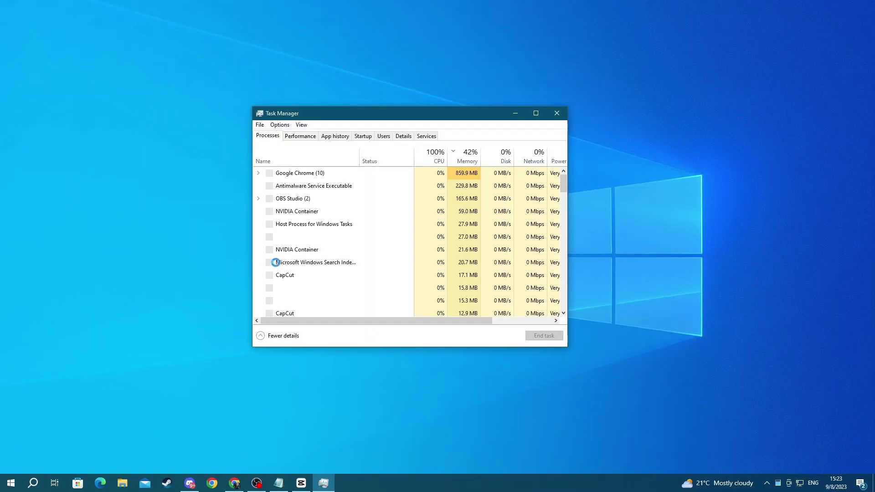
scroll(354, 261, down, 10)
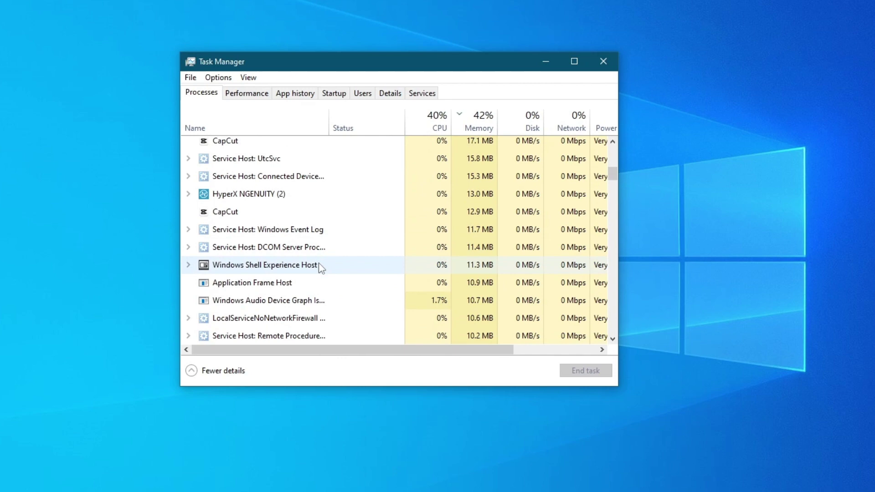
scroll(321, 268, down, 4)
scroll(293, 265, up, 2)
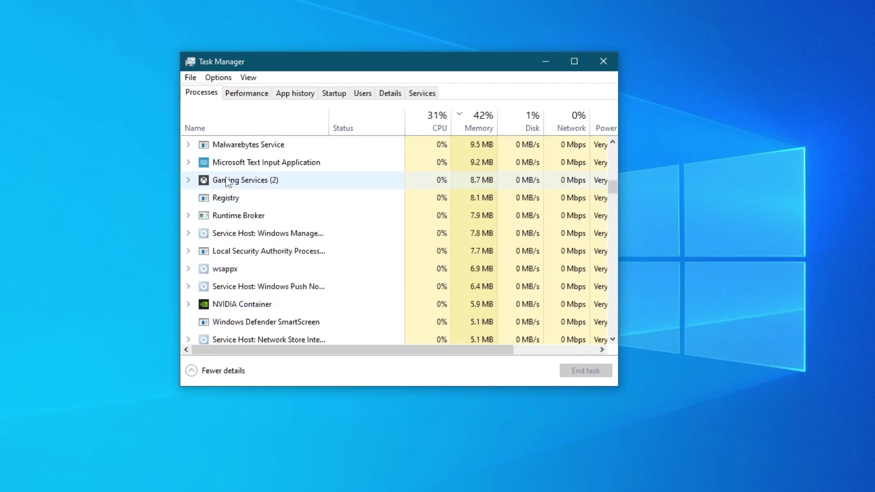
click(222, 183)
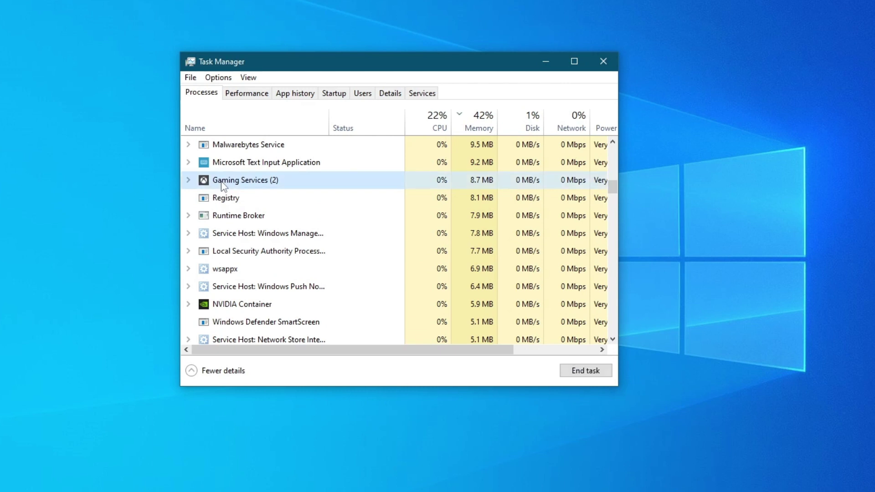
right_click(224, 186)
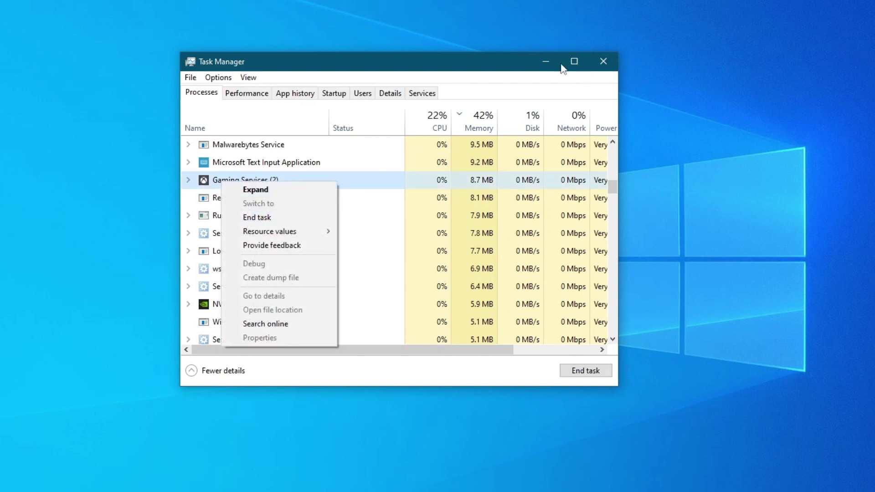
click(413, 78)
click(603, 61)
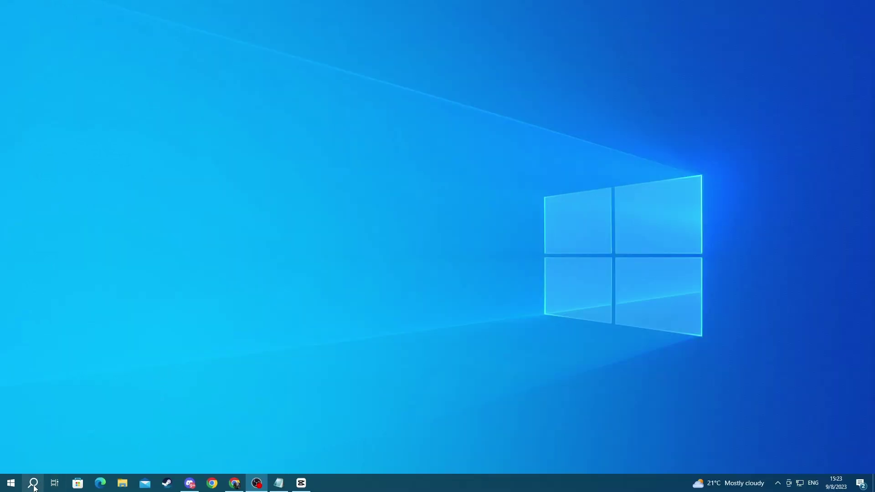
- Launch Services from search and bring up the context menu for the vgc service
click(32, 483)
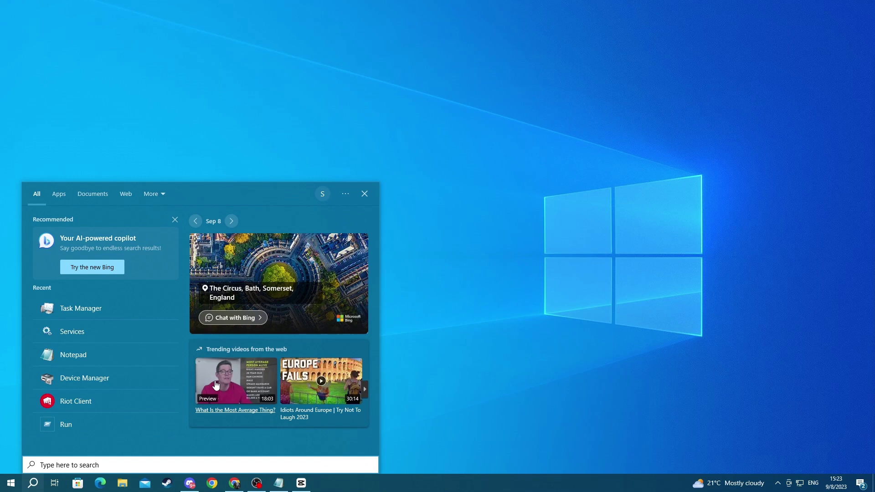
text(services)
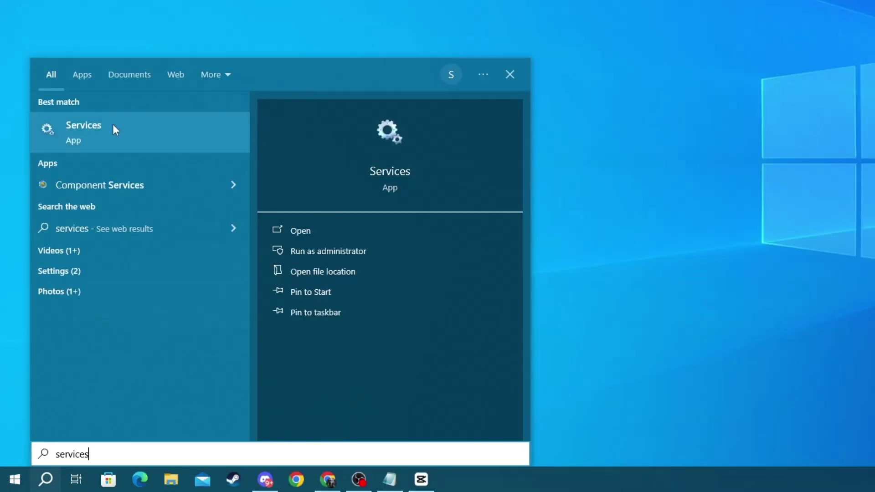
click(114, 130)
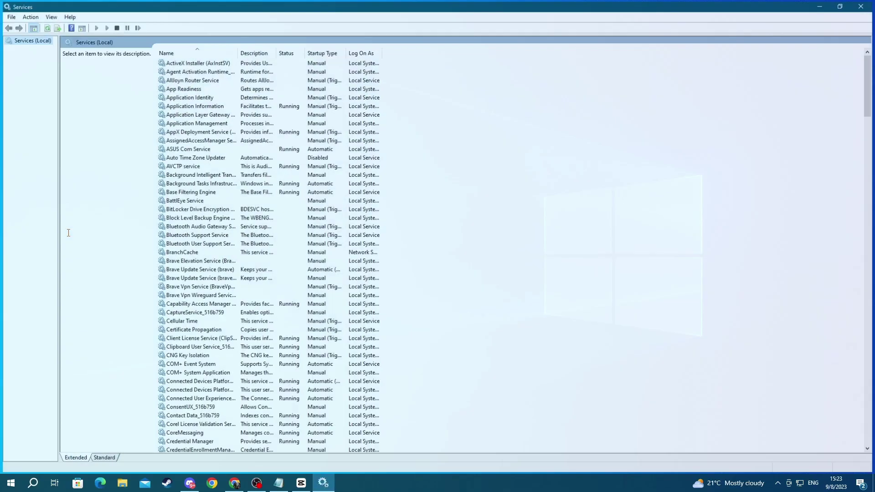
scroll(266, 254, down, 20)
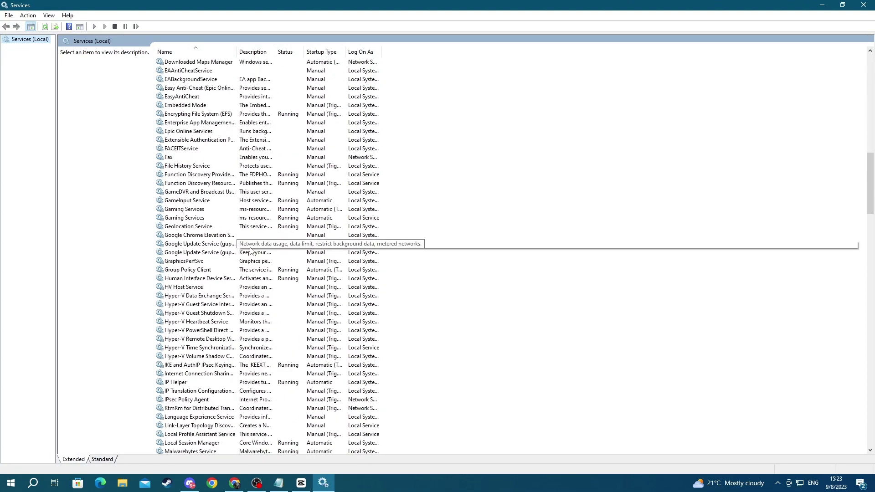
scroll(250, 250, down, 14)
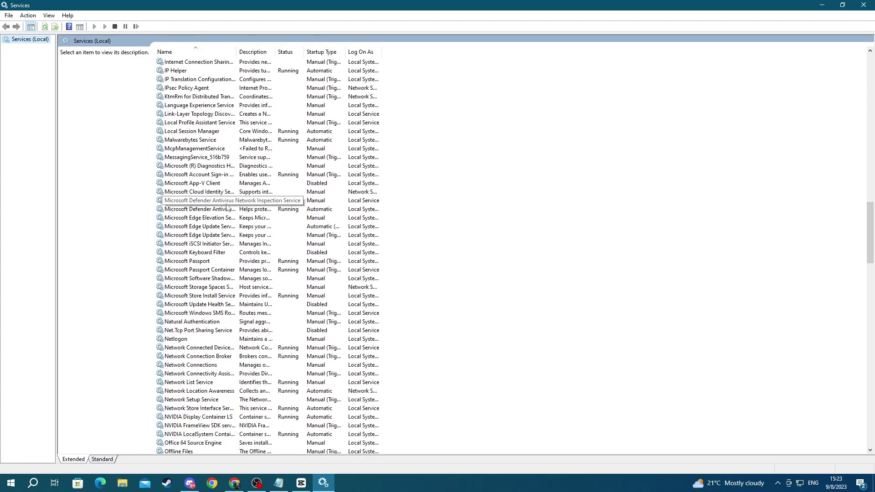
scroll(218, 246, down, 20)
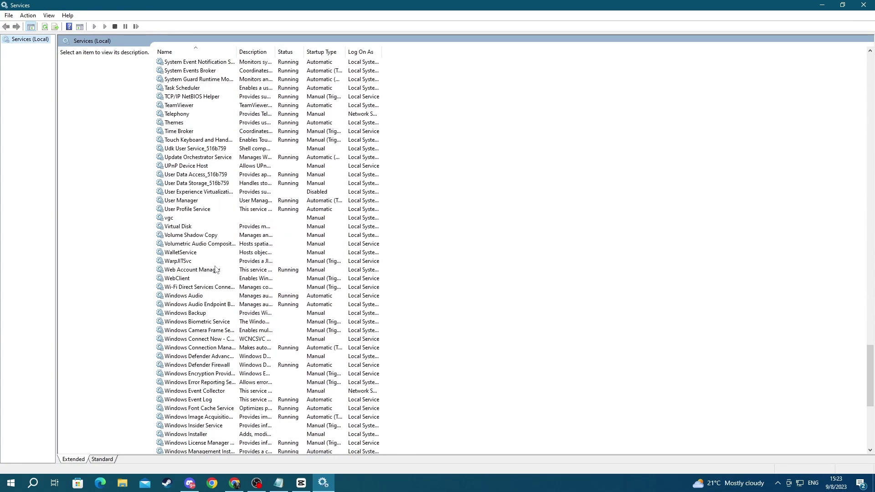
scroll(192, 205, up, 7)
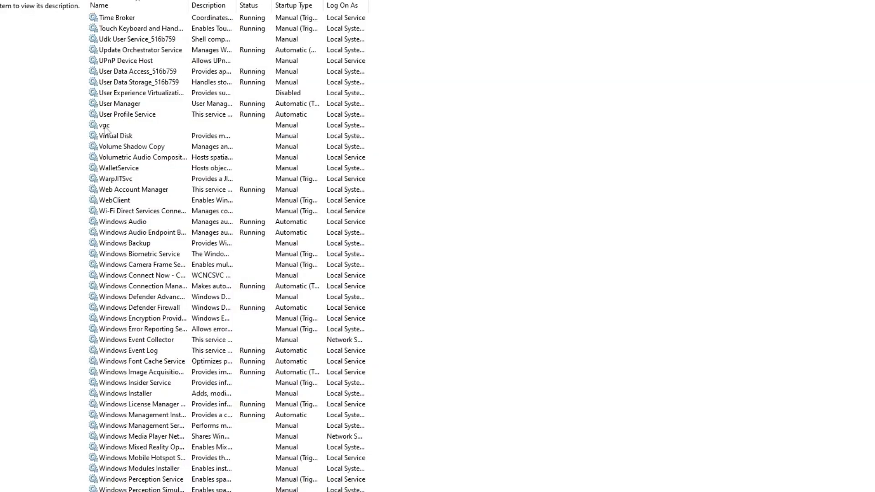
click(105, 125)
right_click(105, 129)
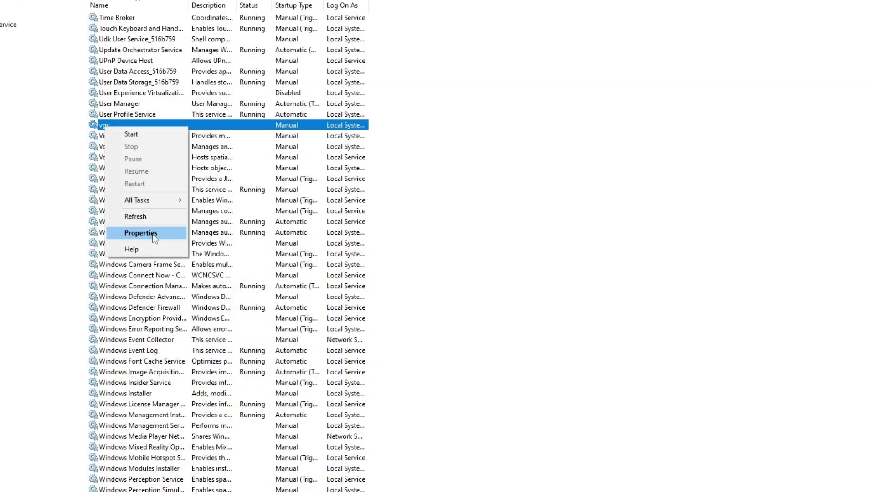
- Set the vgc service's startup type to Automatic, start it, and apply the change
click(141, 233)
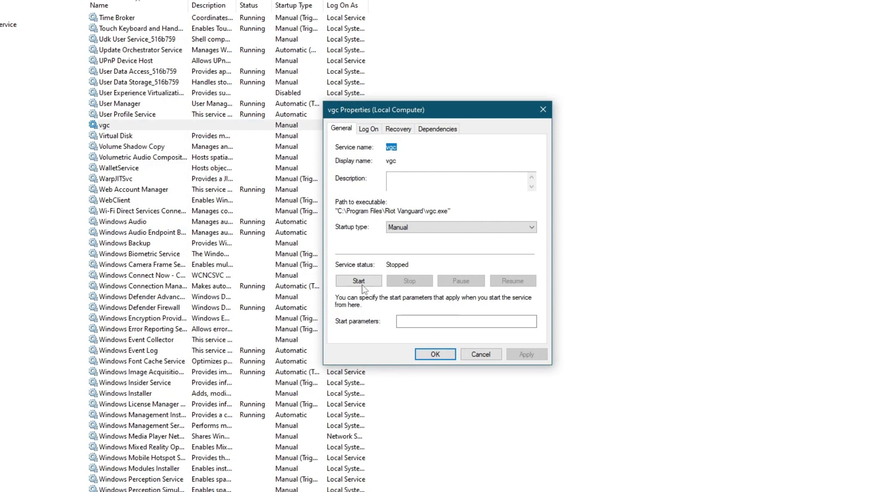
click(341, 130)
click(403, 228)
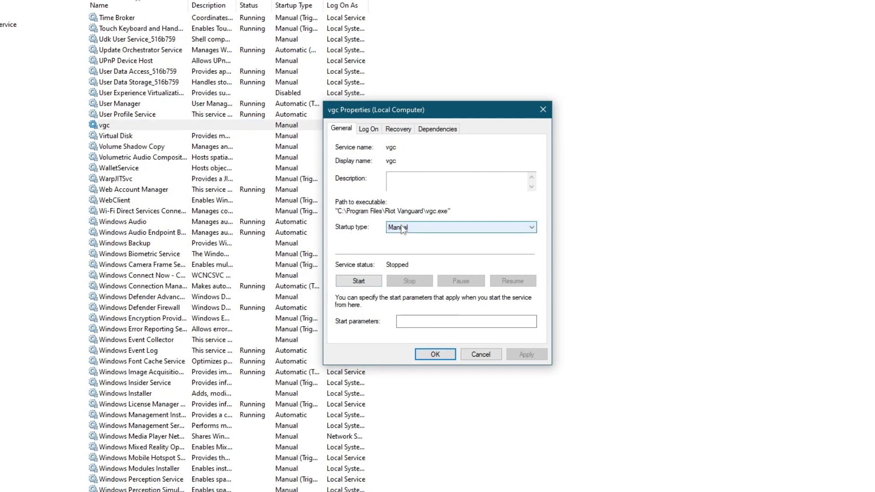
click(403, 229)
click(403, 244)
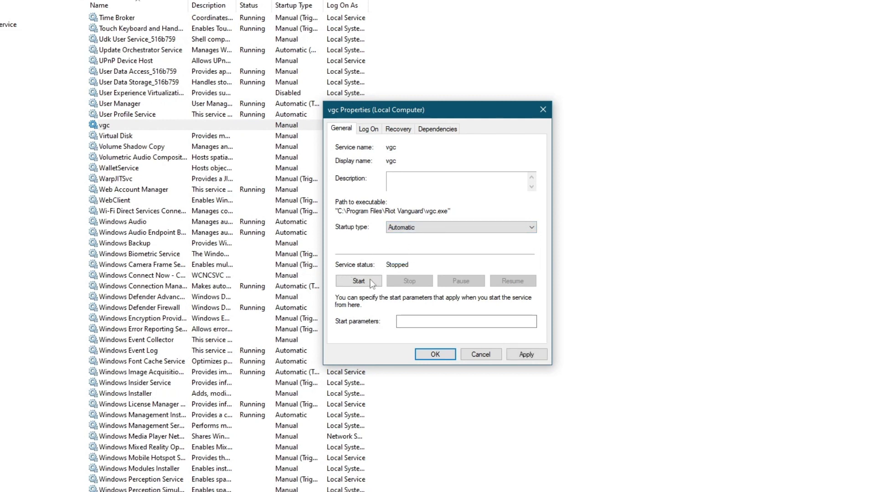
click(359, 281)
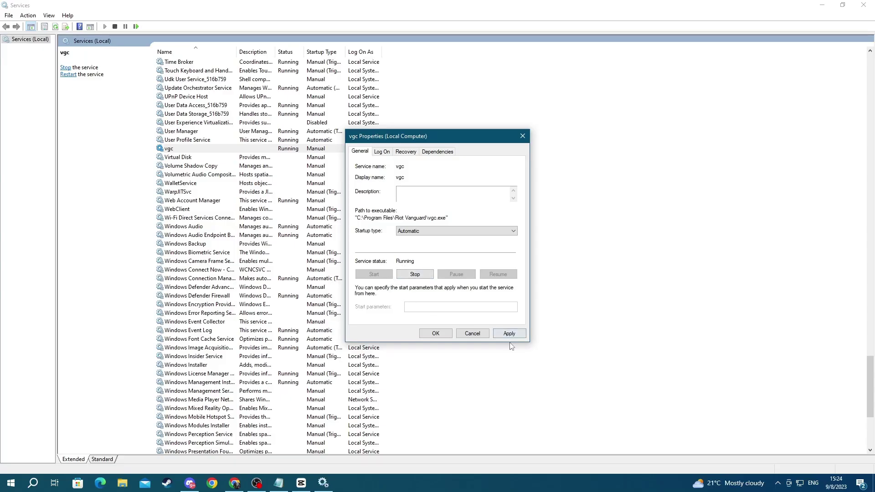
click(509, 333)
click(435, 333)
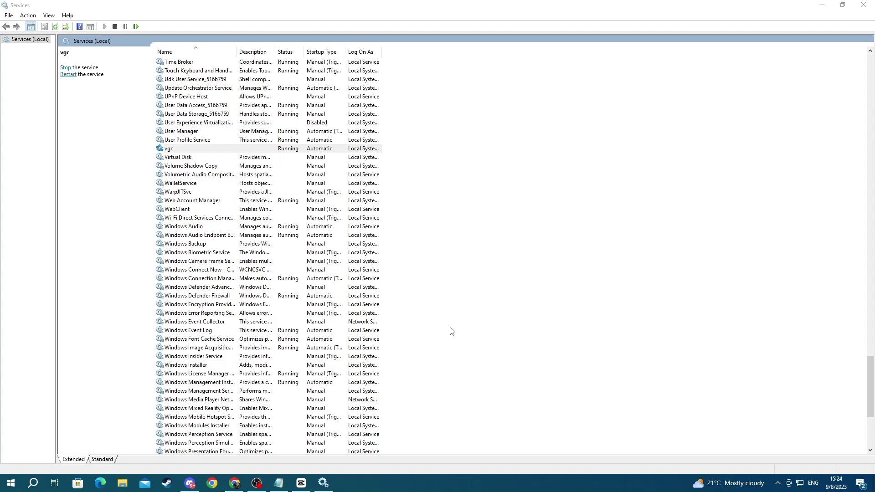
click(863, 5)
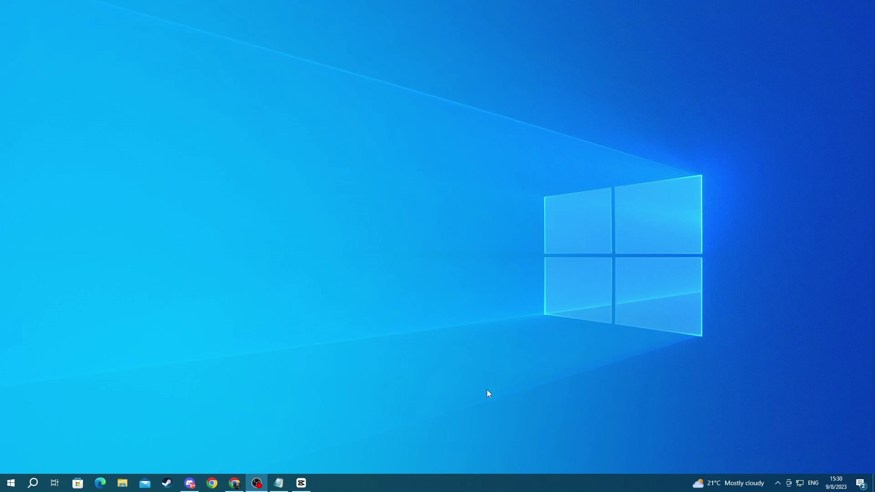
- Launch the Run dialog from search and start retyping its appdata entry
click(33, 483)
text(run)
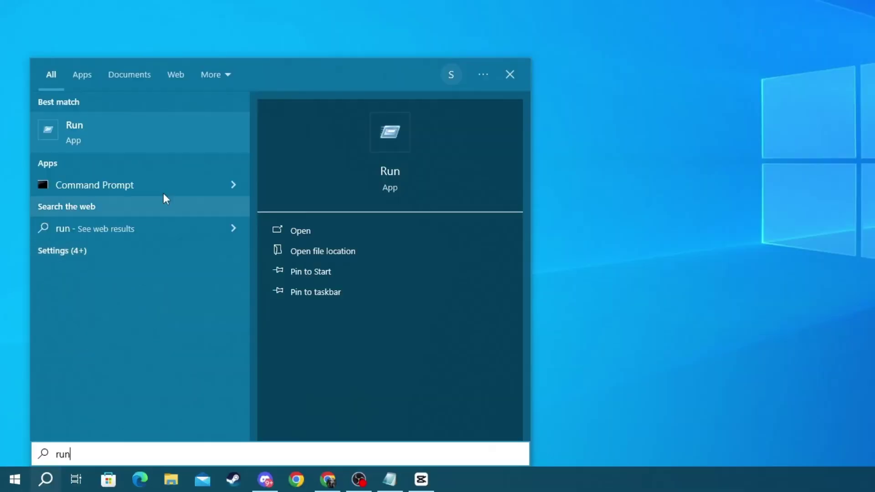
click(95, 133)
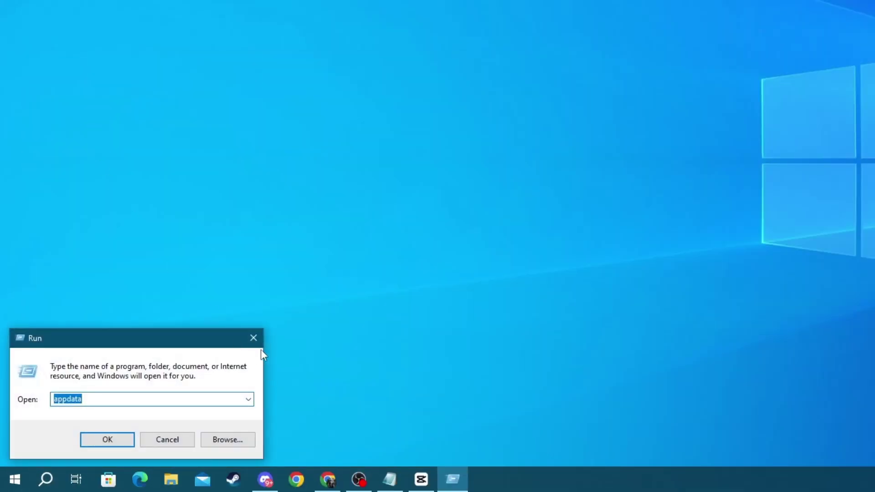
click(111, 401)
key(BackSpace)
key(BackSpace)
key(BackSpace)
key(BackSpace)
key(BackSpace)
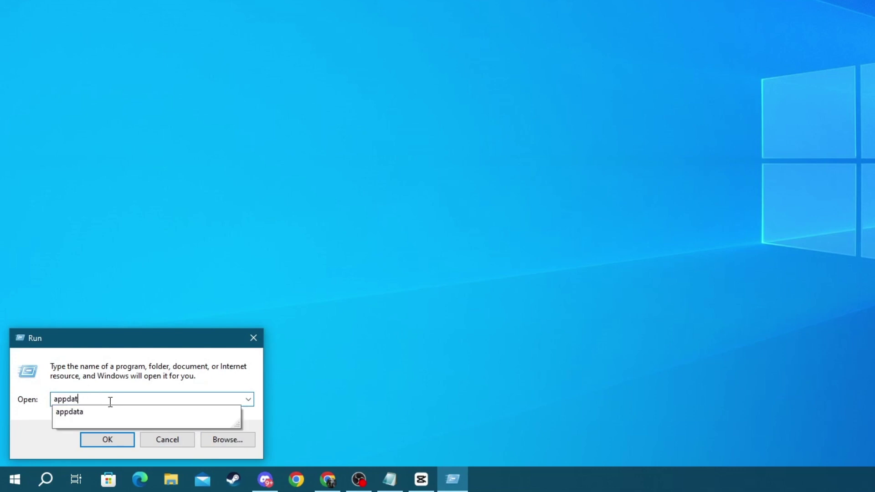
- Open AppData\Local\VALORANT\Saved and delete the Crashes folder
text(pdata)
key(Return)
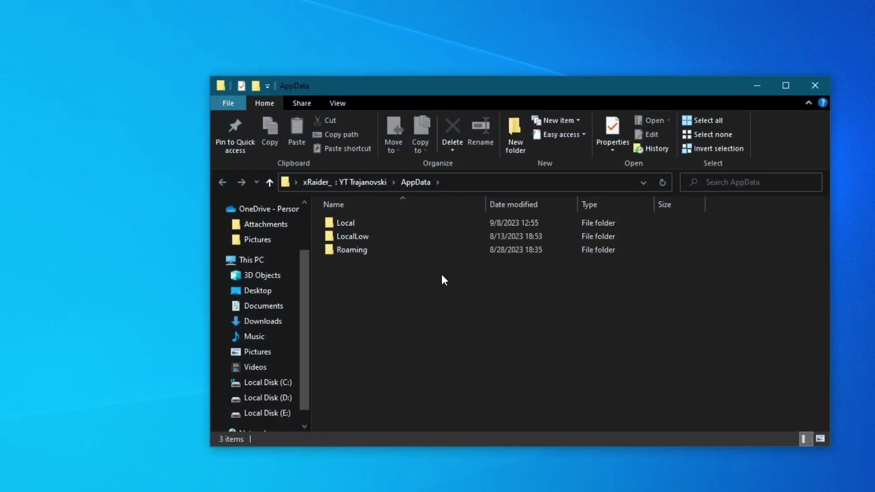
click(346, 220)
double_click(351, 223)
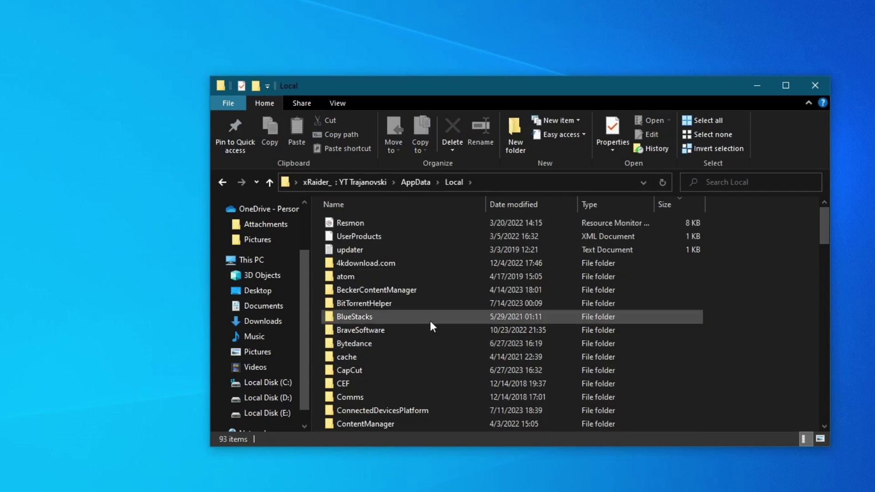
scroll(430, 326, down, 20)
scroll(371, 333, down, 2)
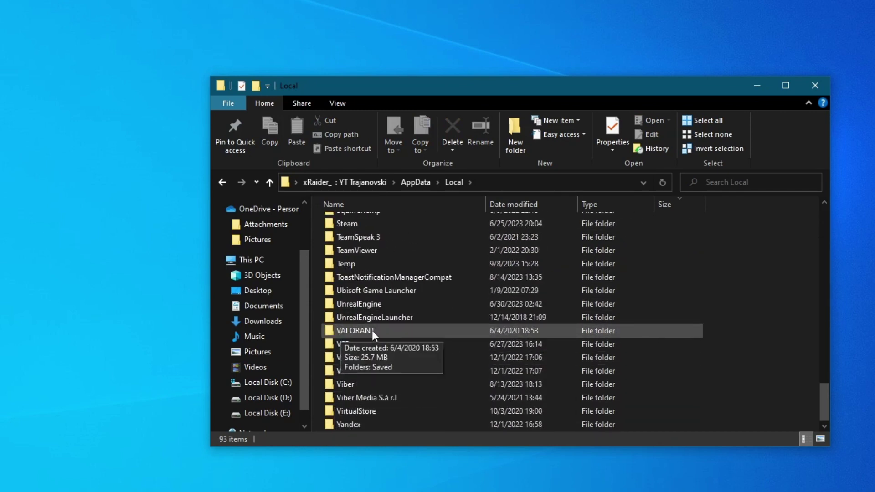
double_click(341, 331)
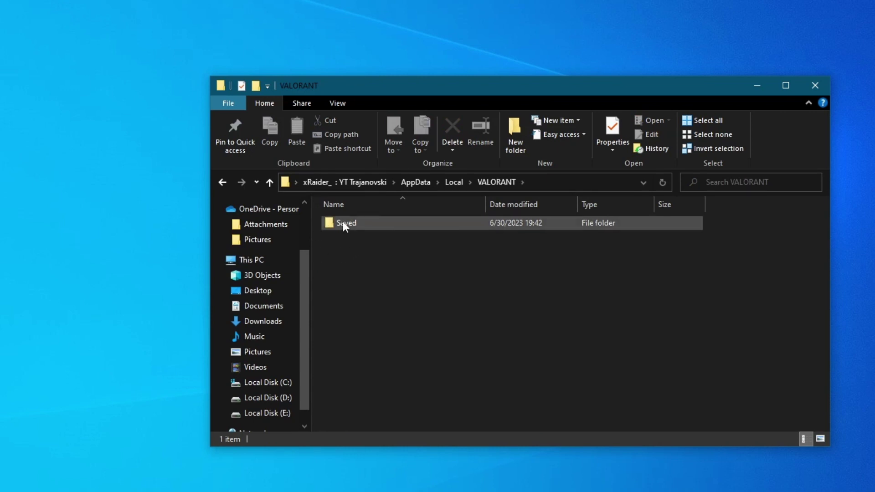
double_click(363, 226)
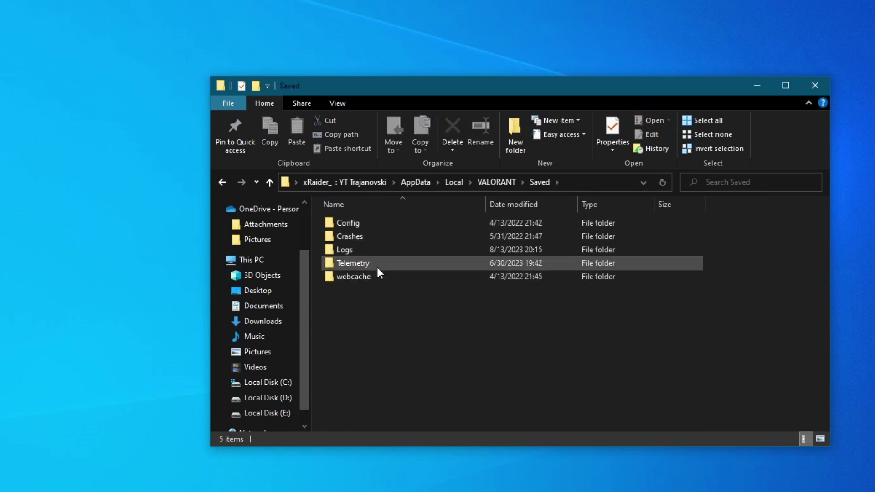
click(341, 235)
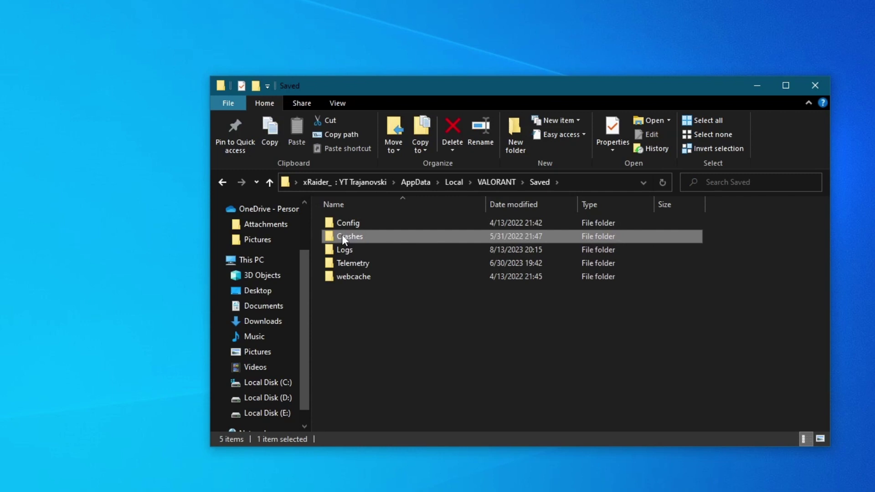
right_click(386, 235)
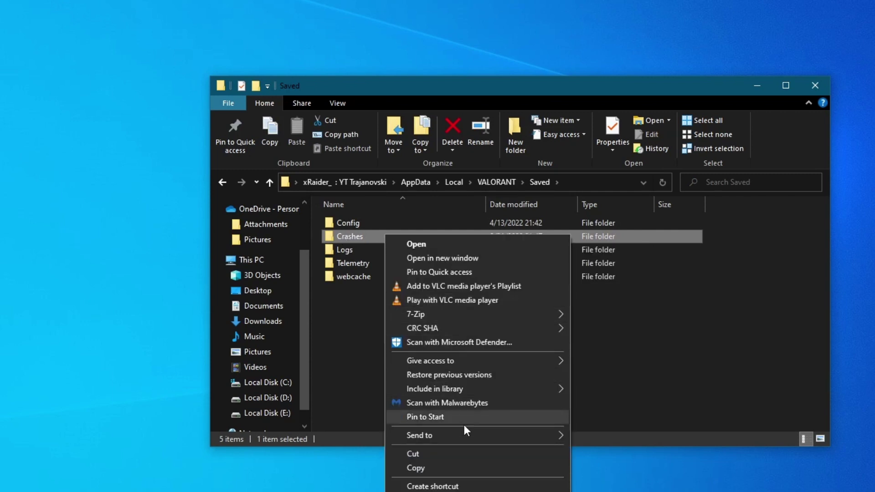
key(d)
- Delete the Cache and GPUCache folders inside webcache
click(349, 261)
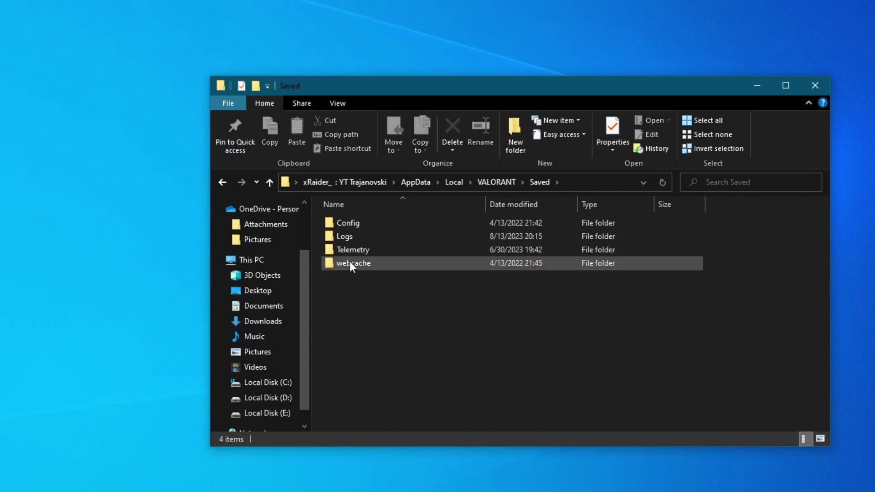
double_click(349, 261)
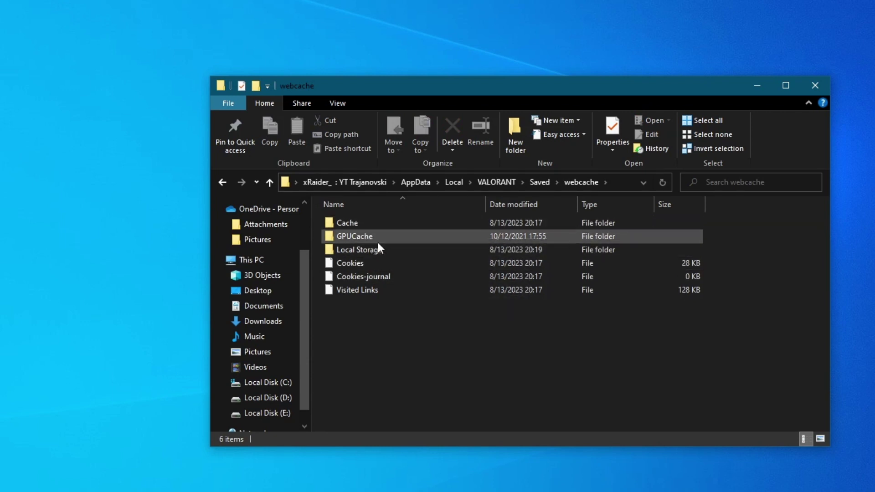
right_click(344, 222)
click(383, 486)
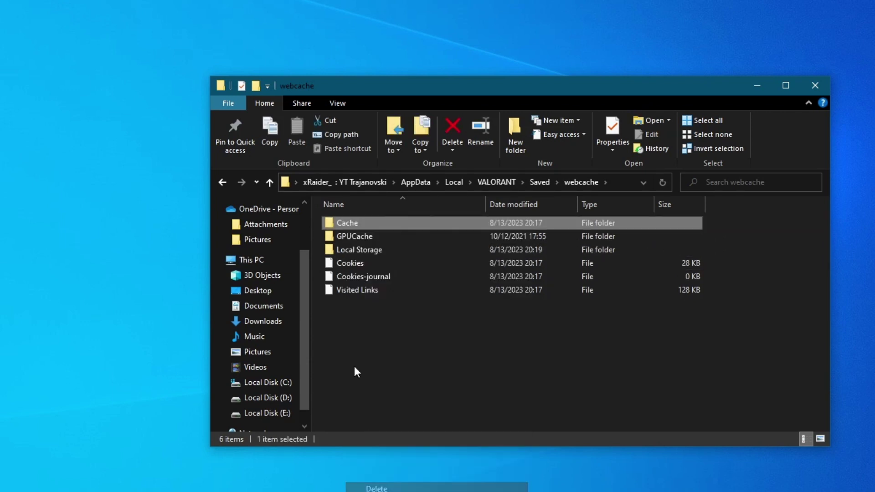
right_click(352, 225)
click(385, 489)
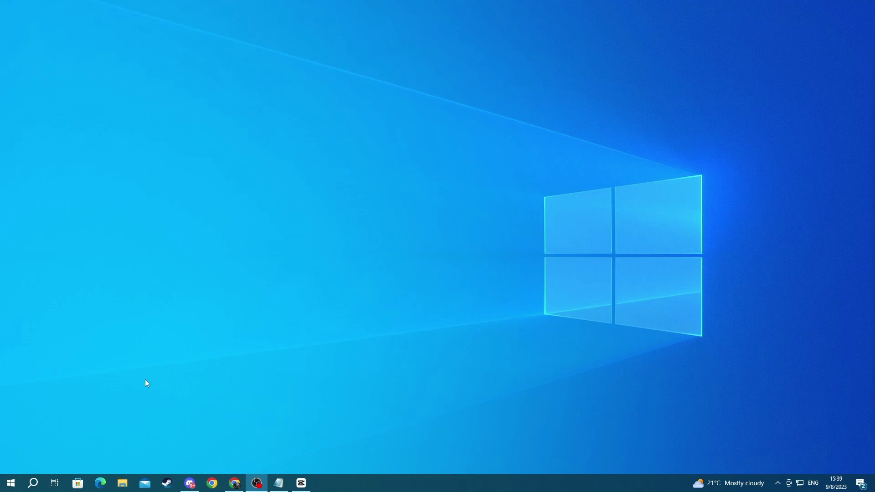
- Launch Windows Security and go to Virus & threat protection's Manage settings page
click(35, 487)
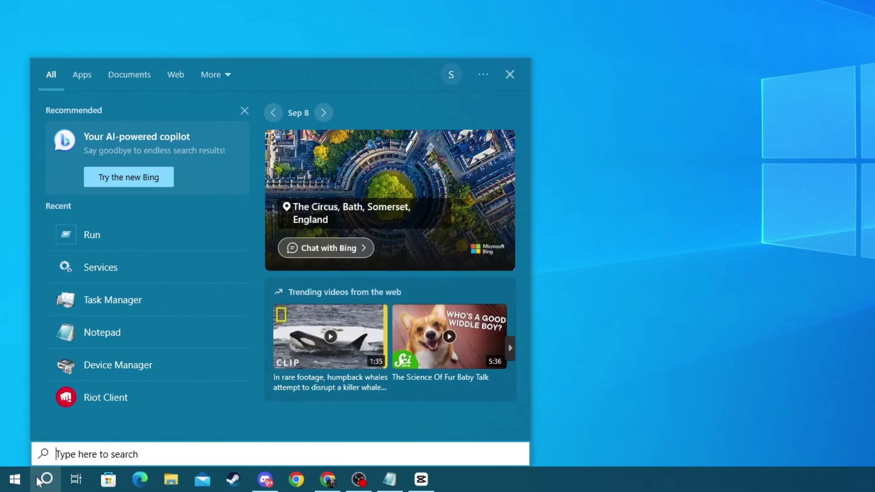
text(windows sec)
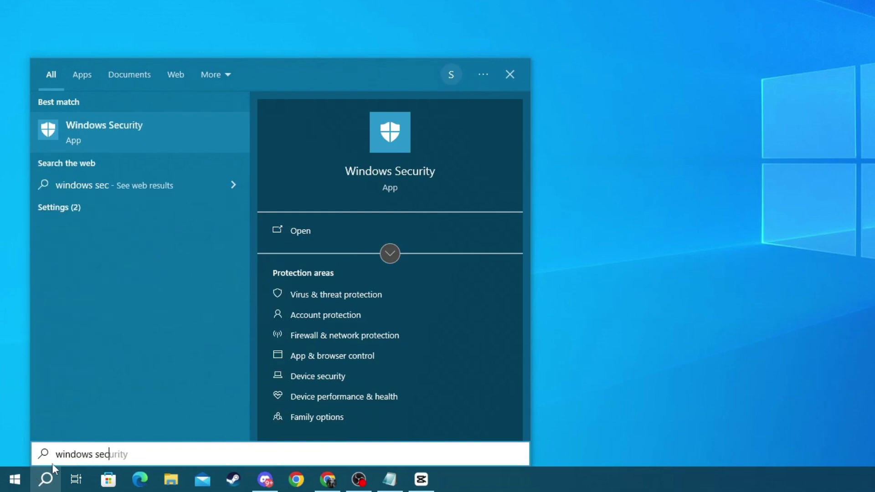
click(111, 127)
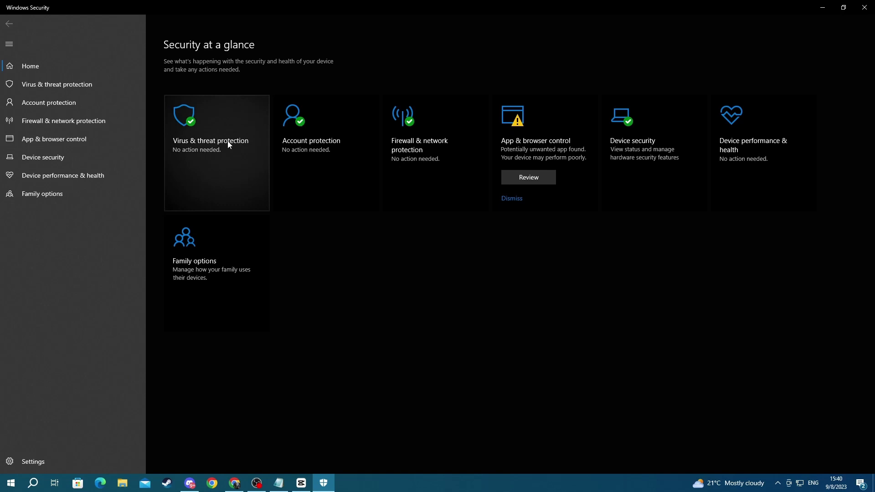
click(202, 152)
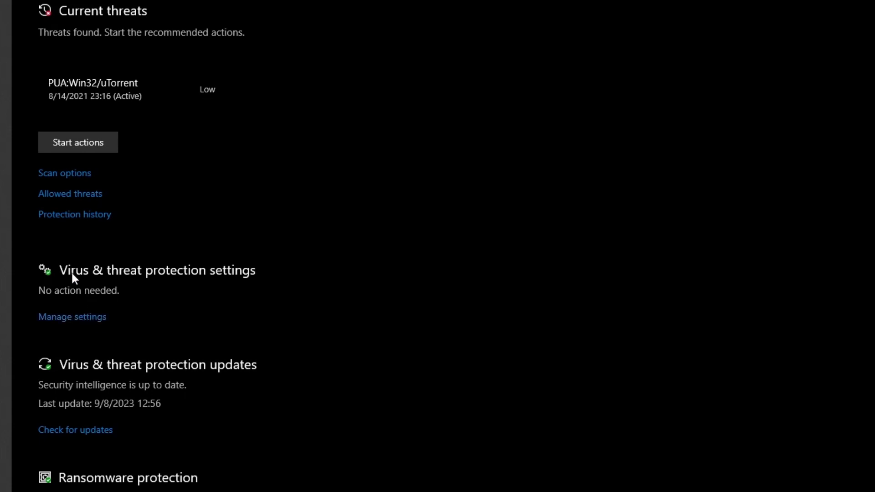
click(79, 319)
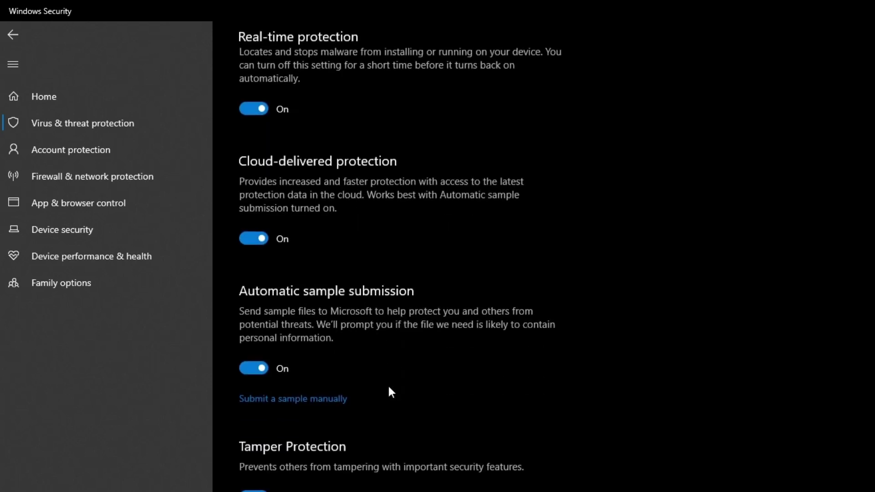
- Scroll down through the protection toggles to confirm real-time, cloud-delivered, sample submission and tamper protection are On
scroll(388, 390, down, 5)
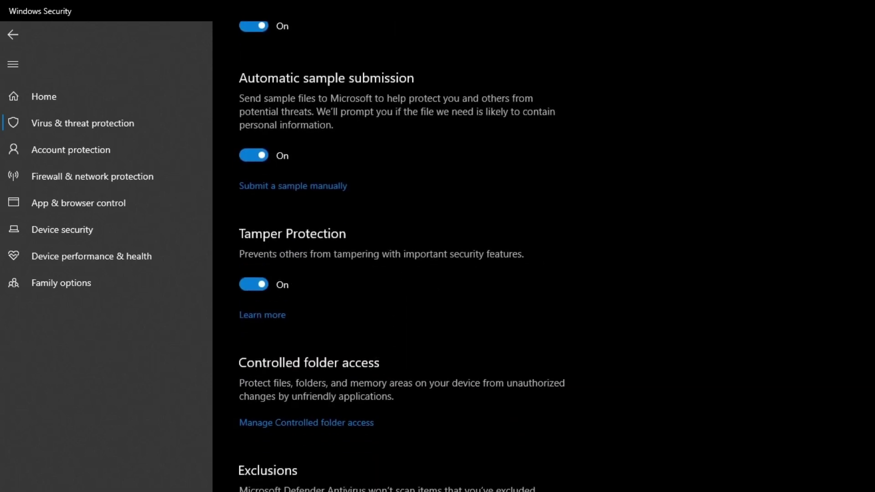
scroll(261, 371, down, 3)
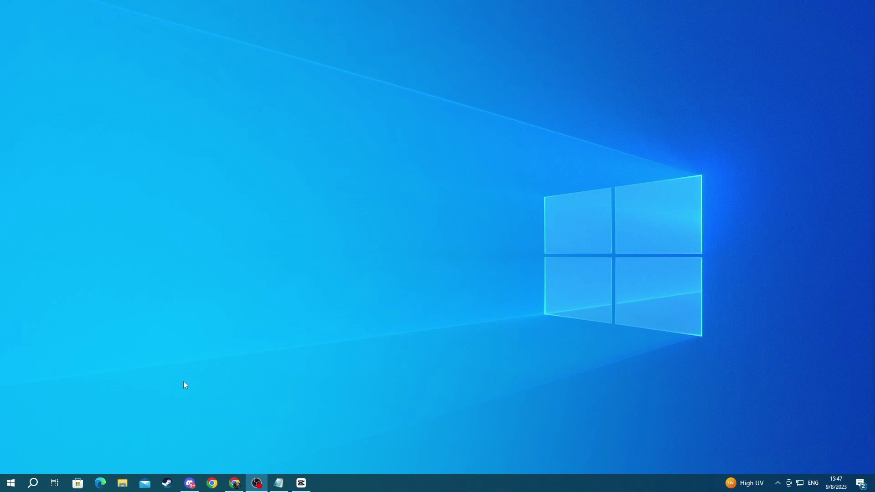
- Open Add or remove programs and filter the installed apps for 'vanguard'
click(34, 490)
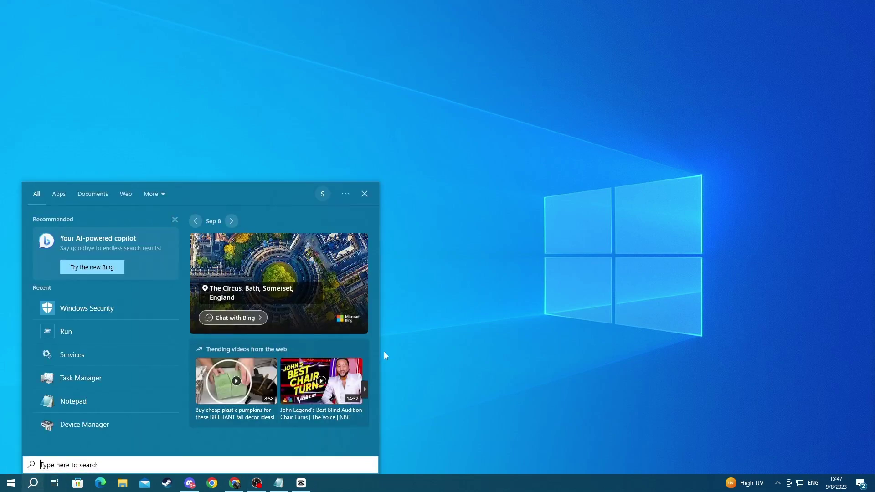
text(add or remove)
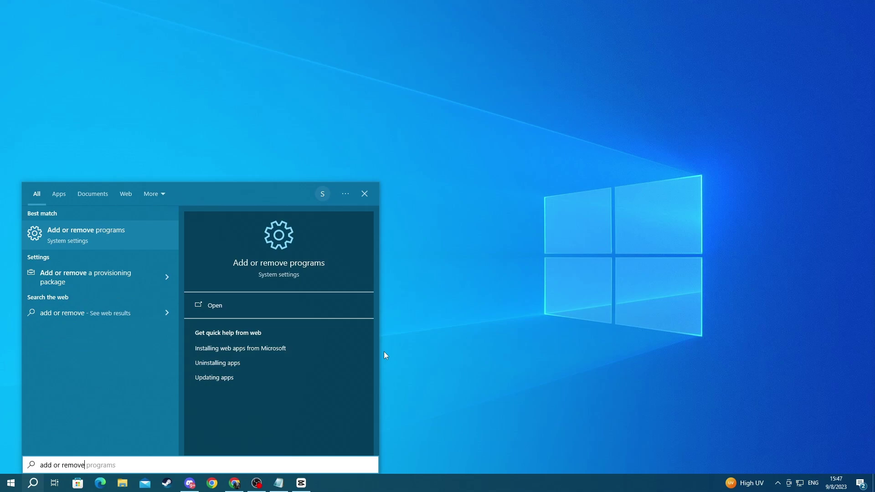
click(109, 233)
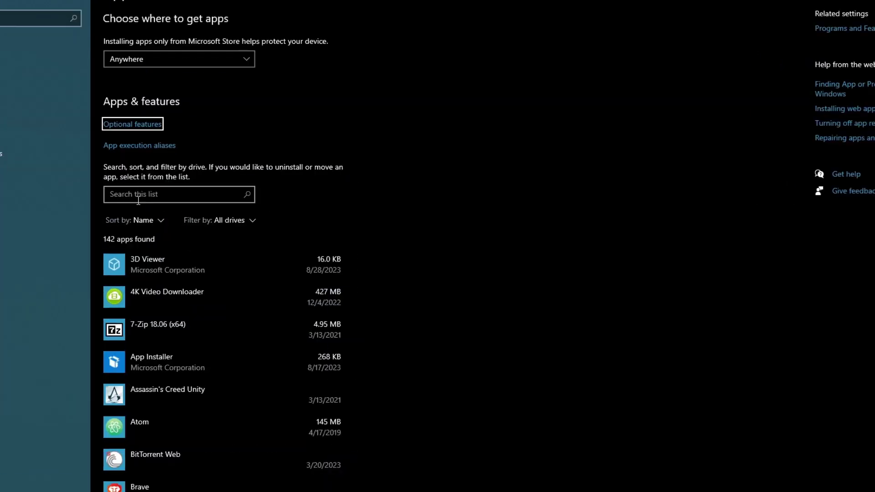
click(138, 200)
text(vanguard)
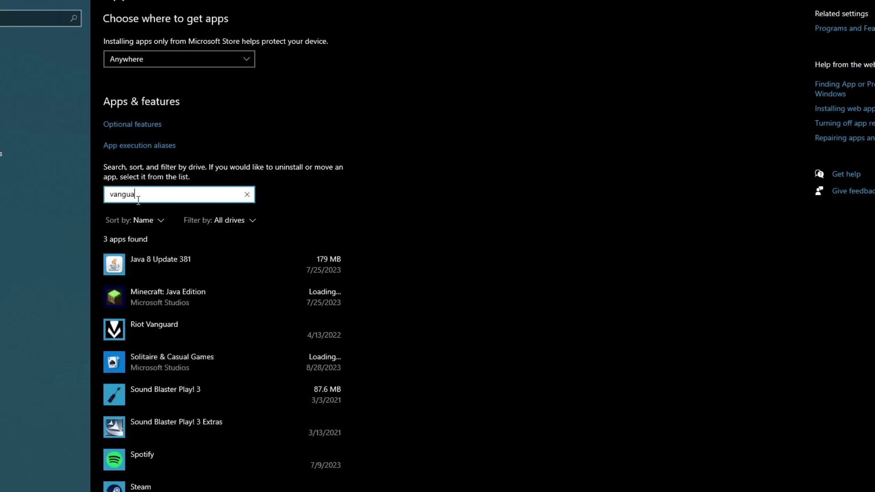
- Uninstall Riot Vanguard, confirm the removal, and close Settings
click(121, 261)
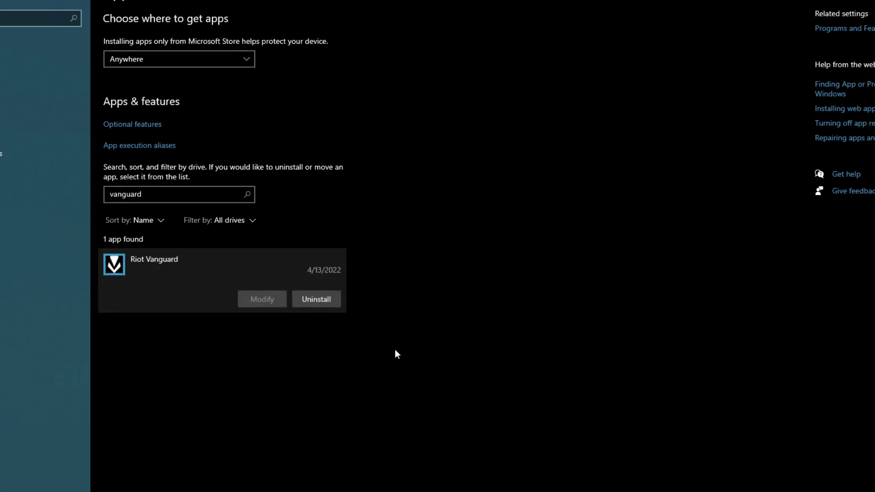
click(304, 300)
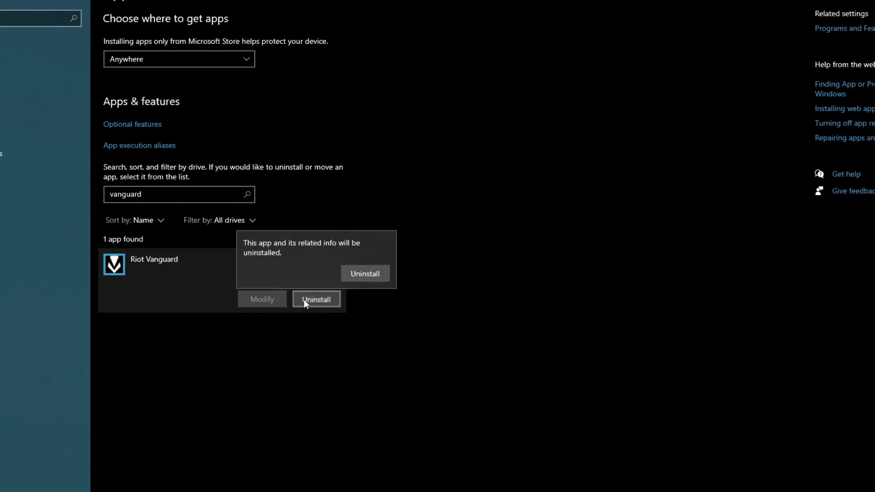
click(365, 272)
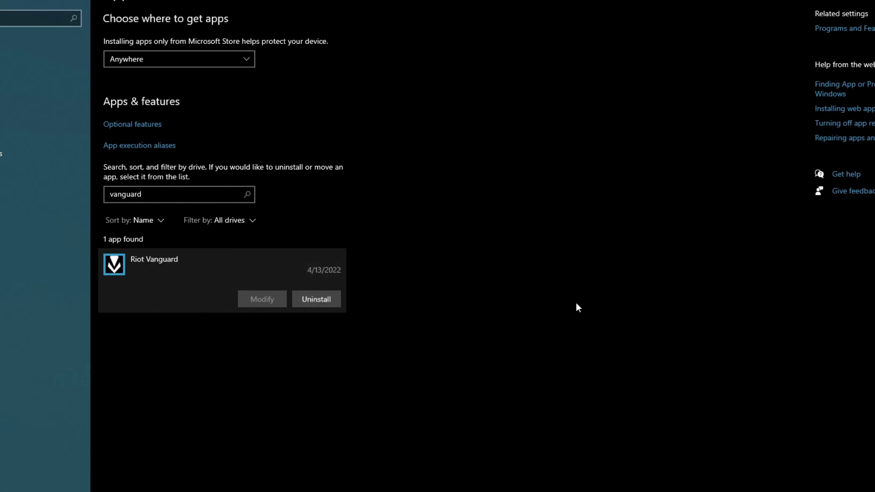
click(860, 9)
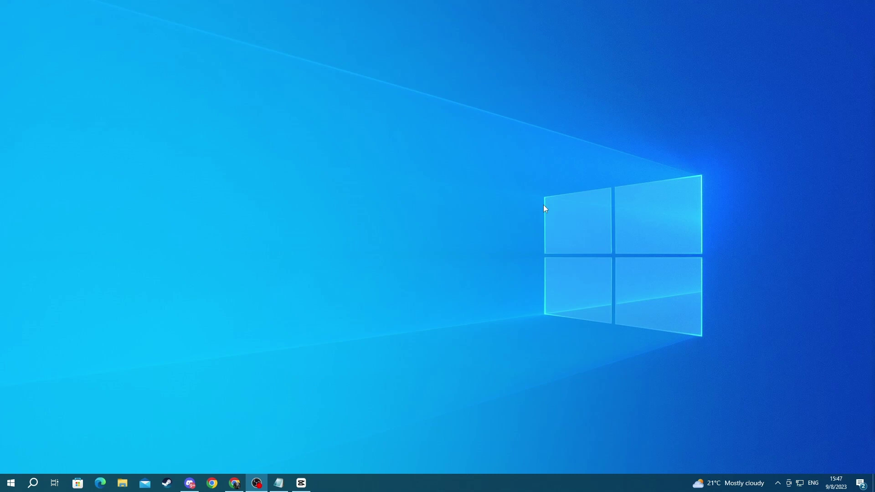